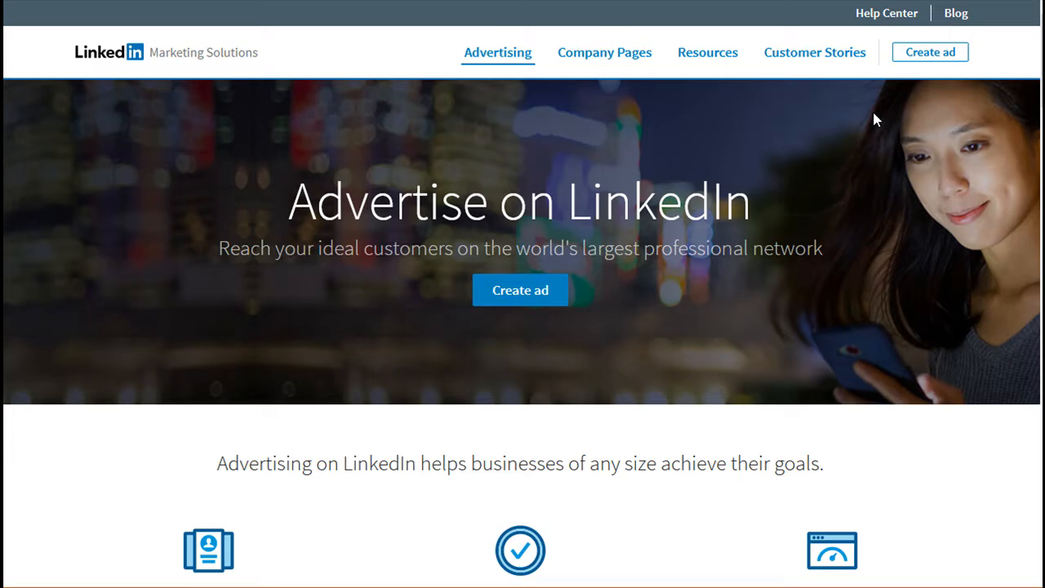
- Start creating a new ad, look at what Text Ads offers, and select Text Ads as the ad product
click(553, 297)
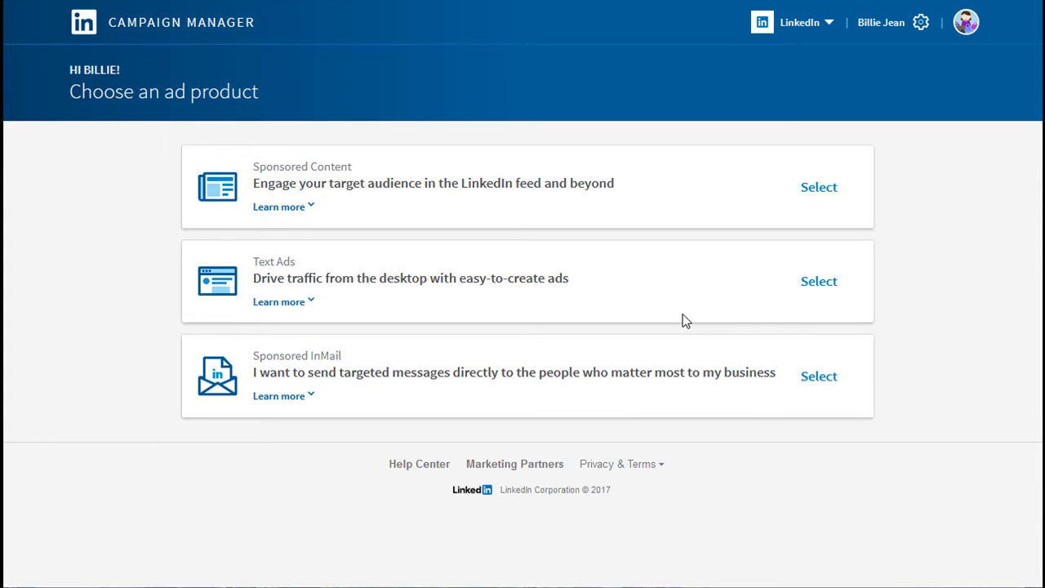
click(275, 306)
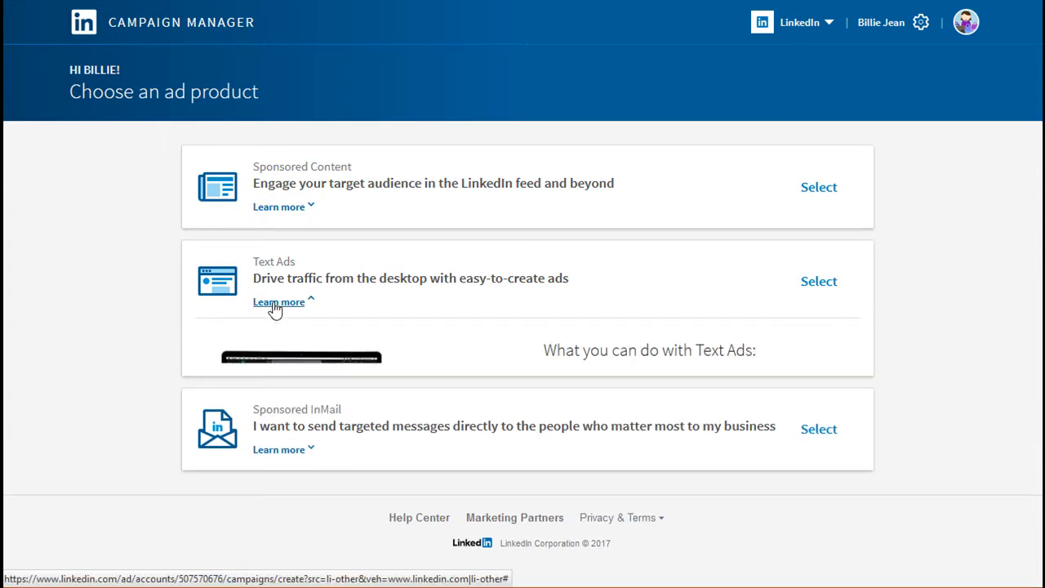
click(806, 297)
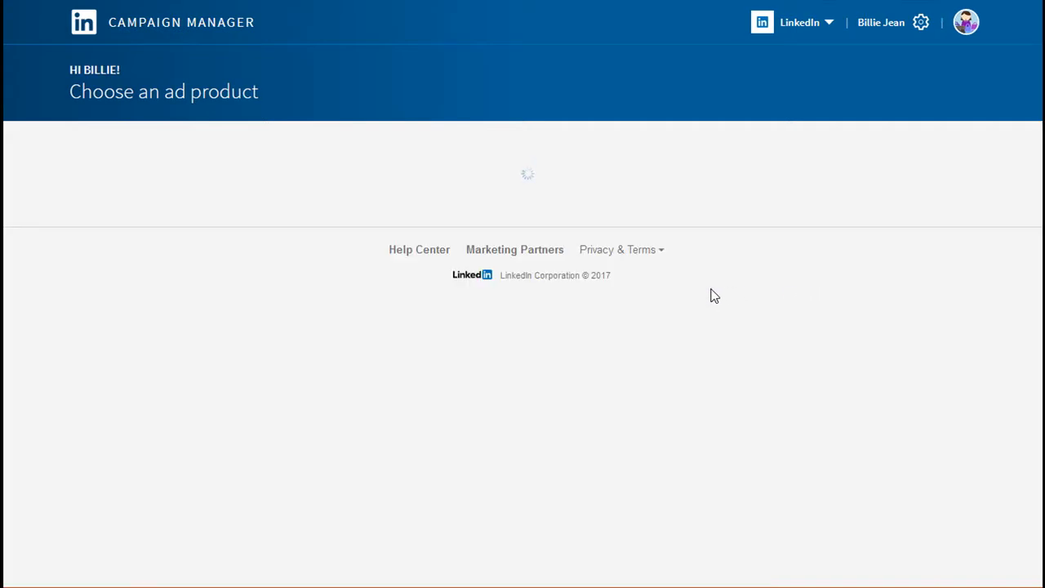
- Name the campaign "My Content Campaign" and continue to the ad content
click(329, 206)
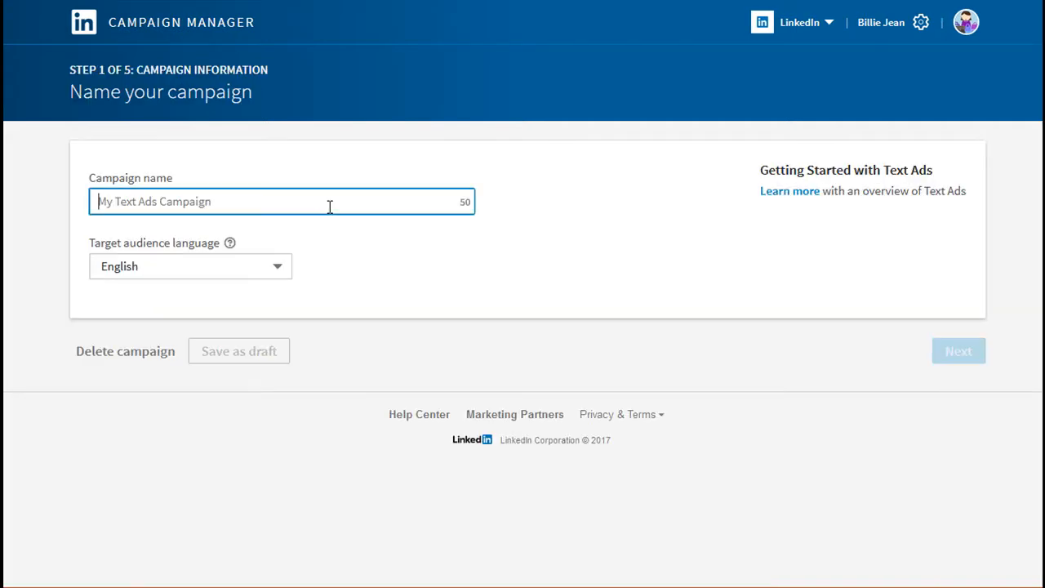
text(My Content Campaign)
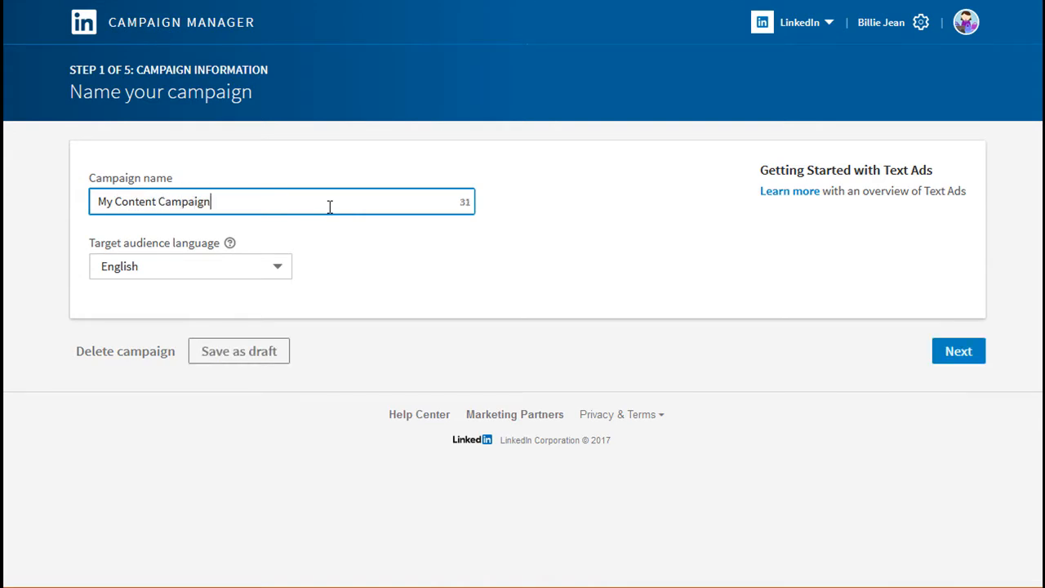
click(960, 359)
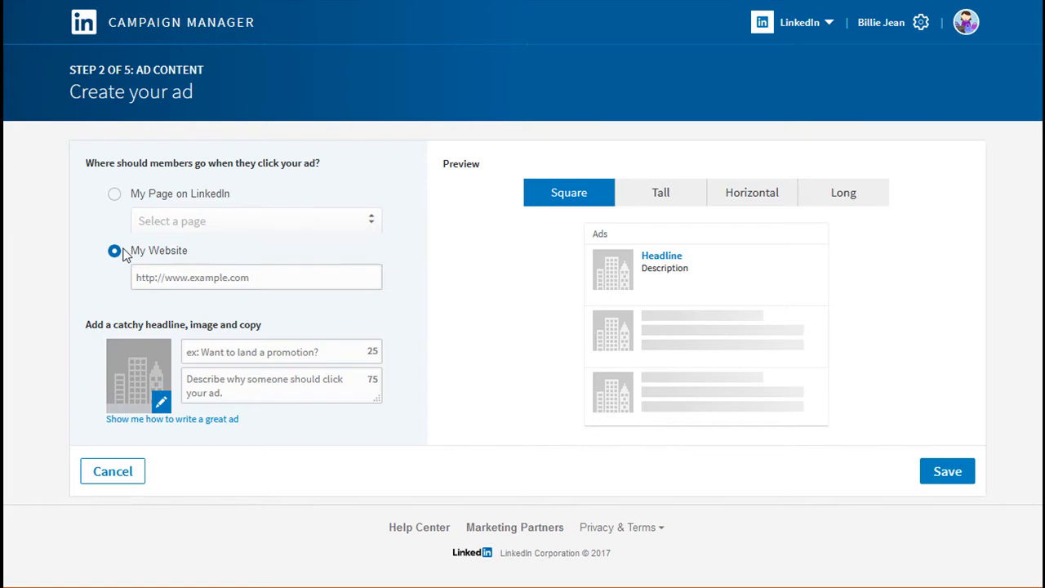
click(265, 283)
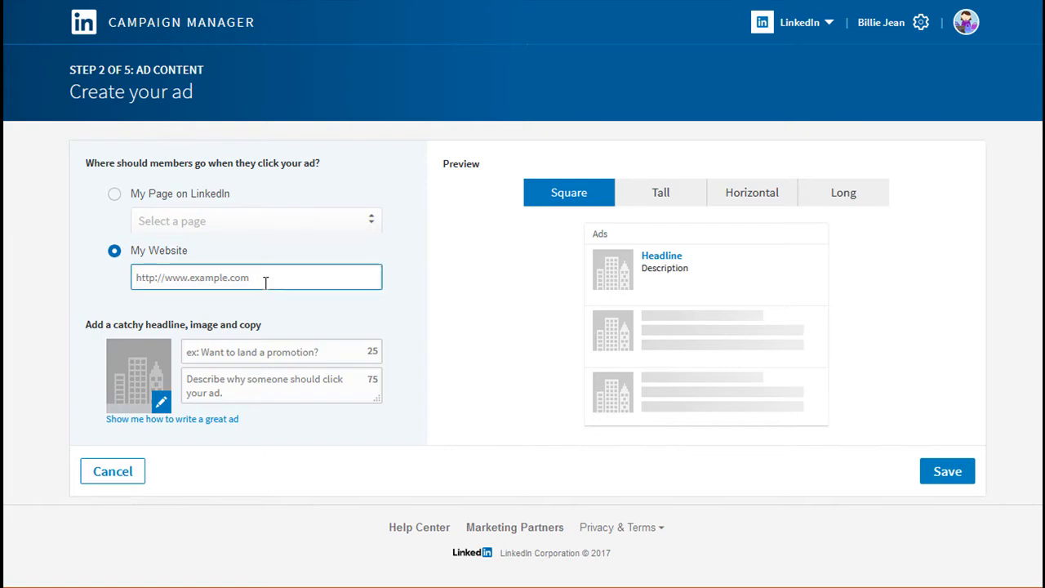
text(https://www.facebook.com/)
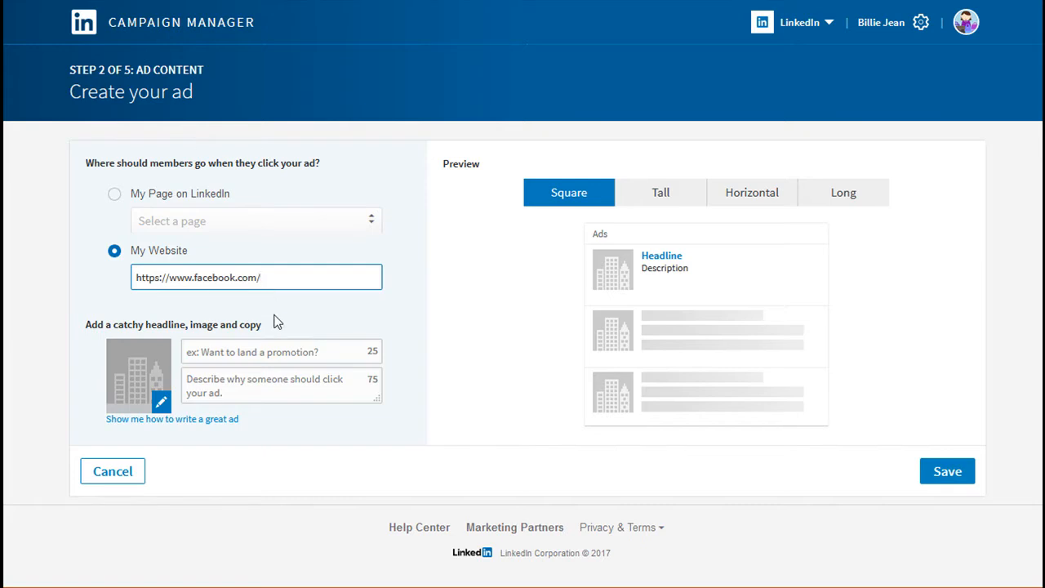
click(340, 348)
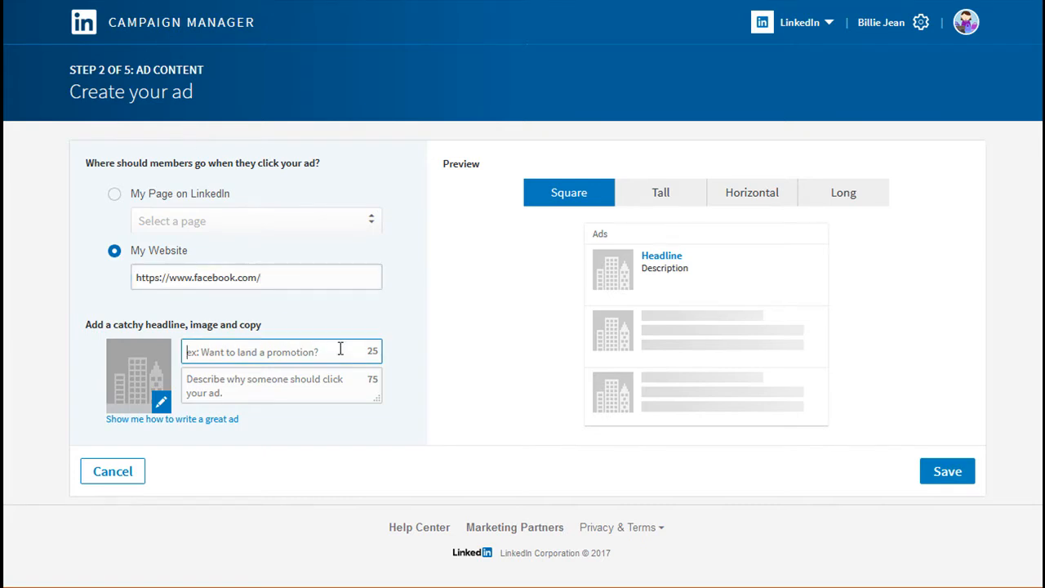
text(Come Create A New Book)
key(Tab)
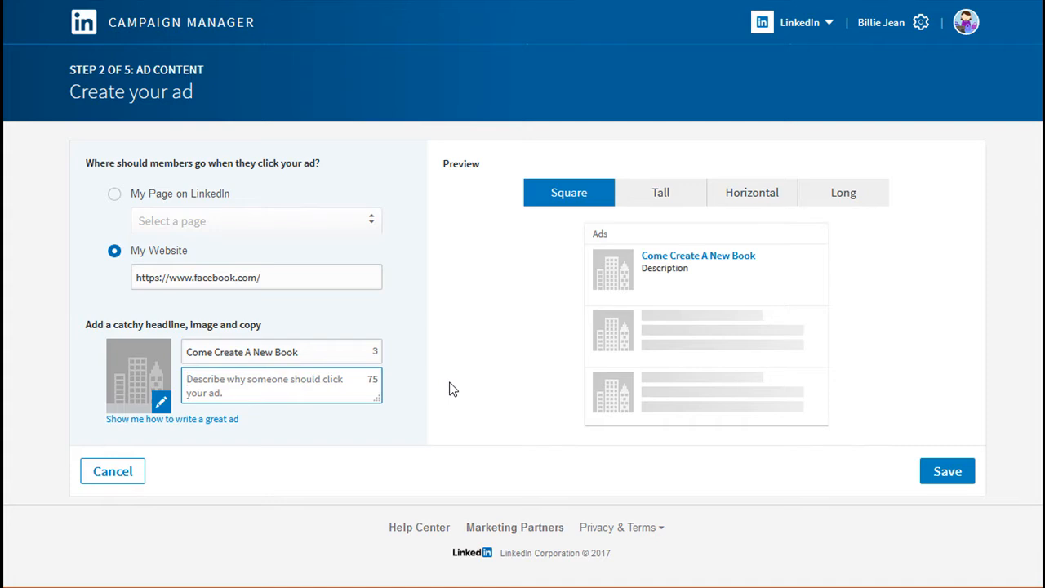
- Enter the ad description "This is where you need to put in the descriptions"
text(This is where s)
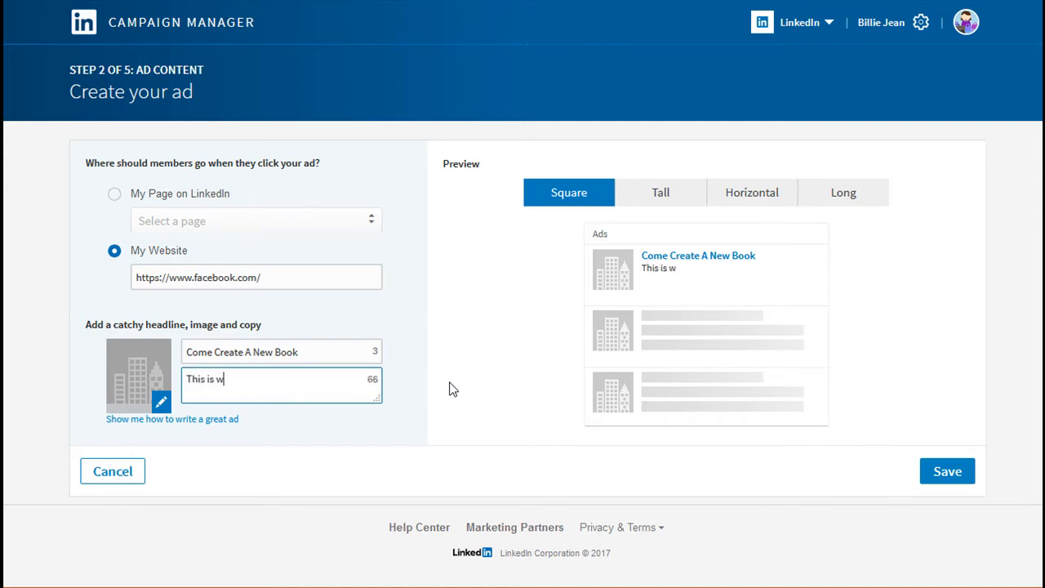
key(BackSpace)
text(you need to)
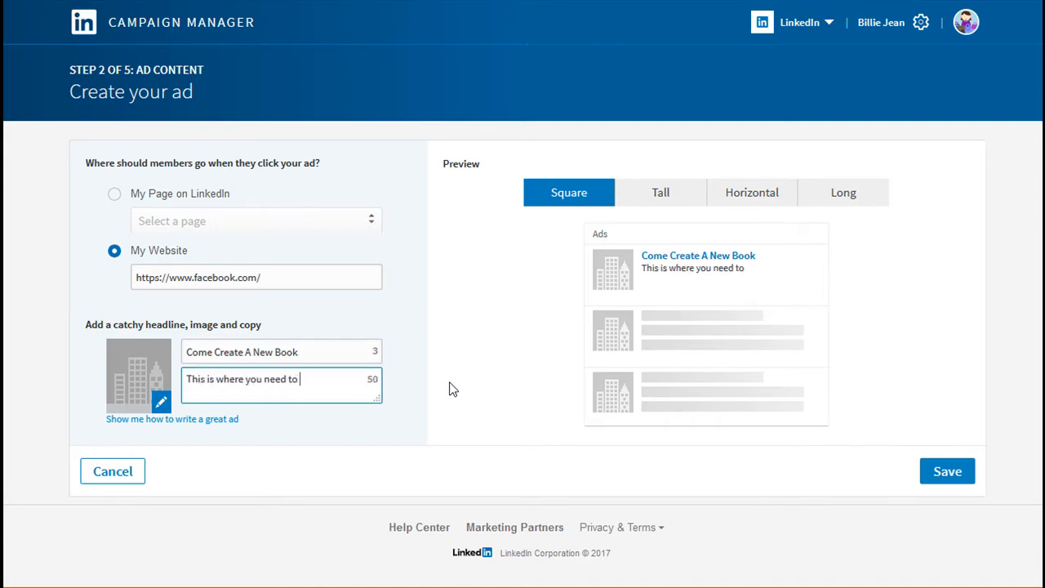
text( put in the descriptions)
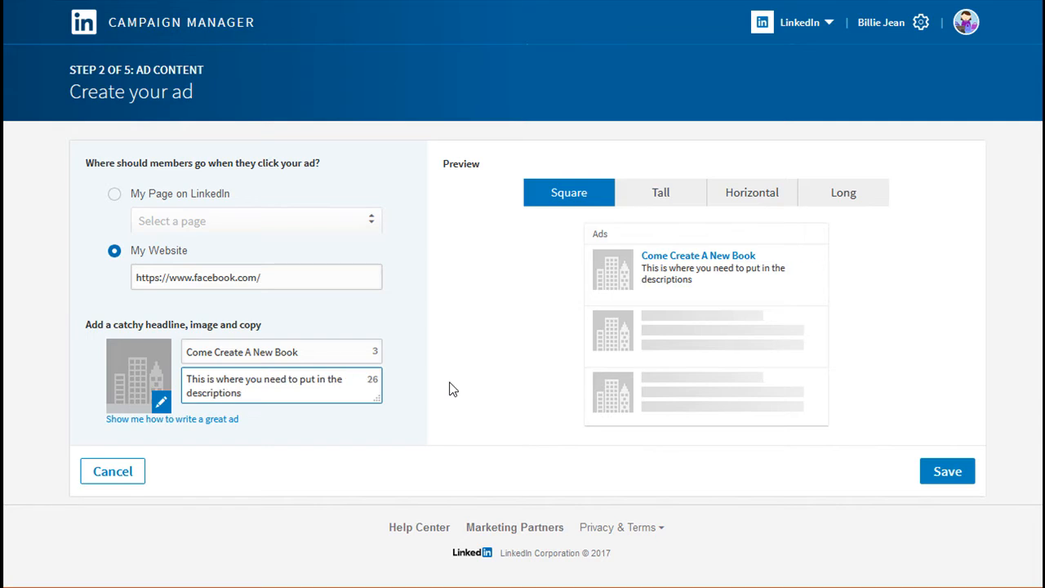
- Upload Picture 1.png from the Desktop as the ad image
click(140, 368)
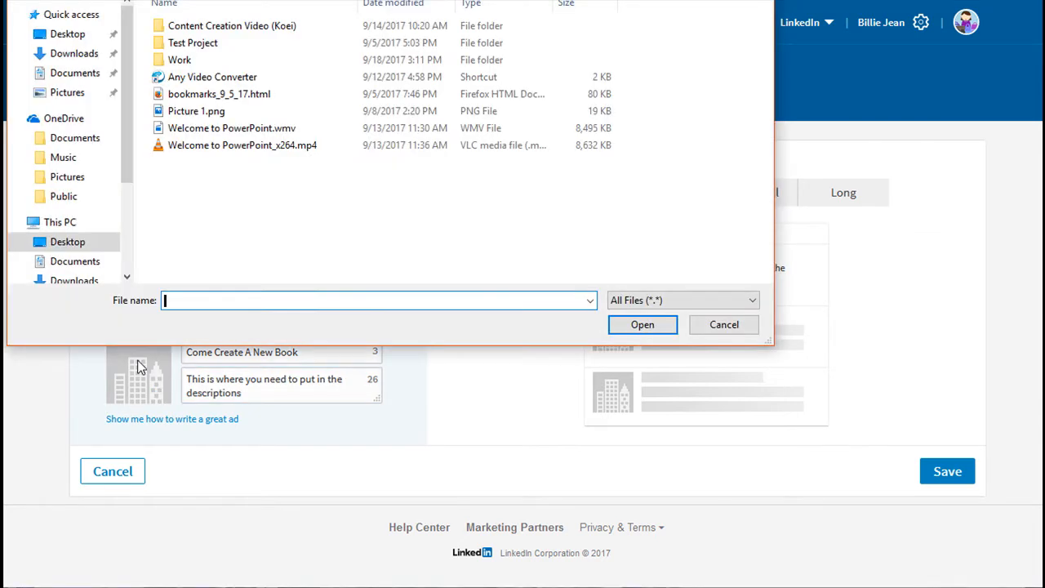
click(215, 114)
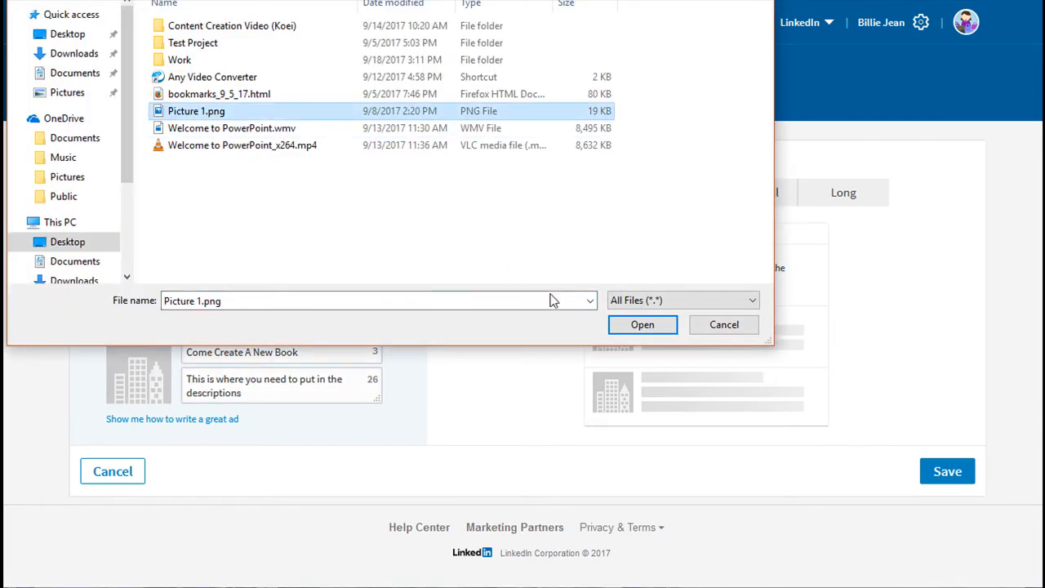
click(637, 324)
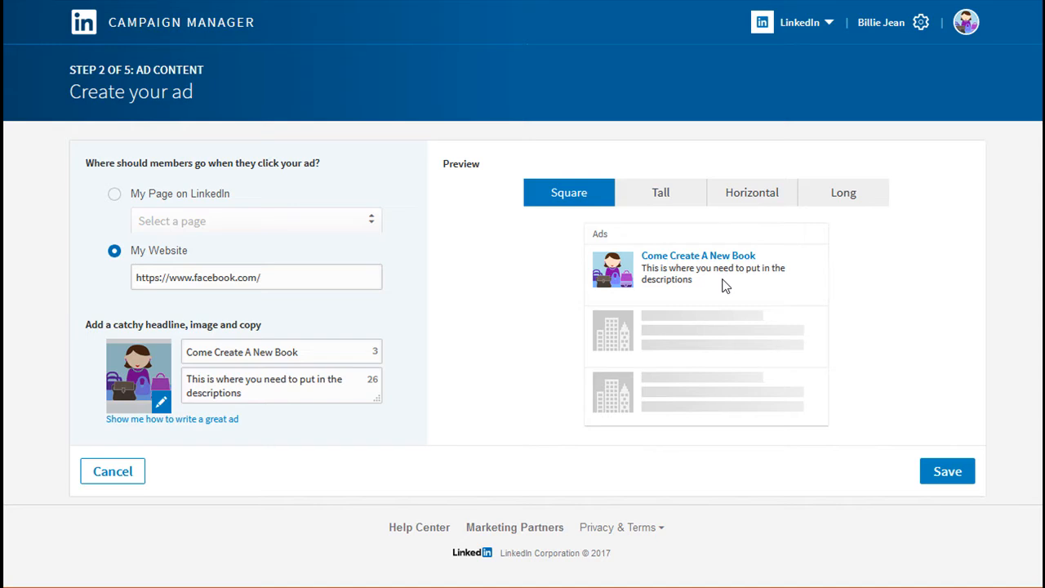
- Preview the ad in the Tall, Horizontal, Long and Square formats
click(684, 203)
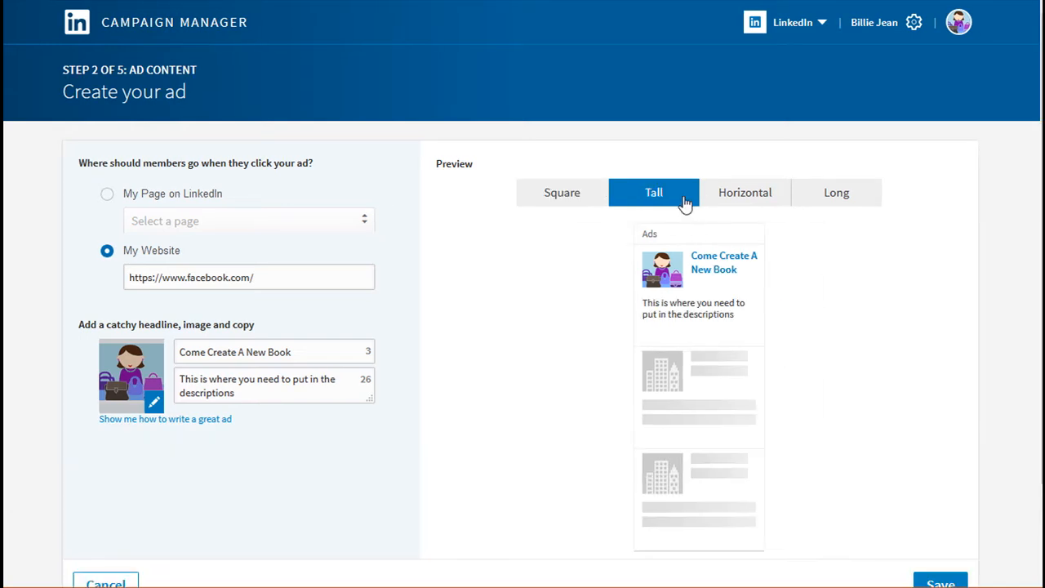
click(741, 195)
click(830, 201)
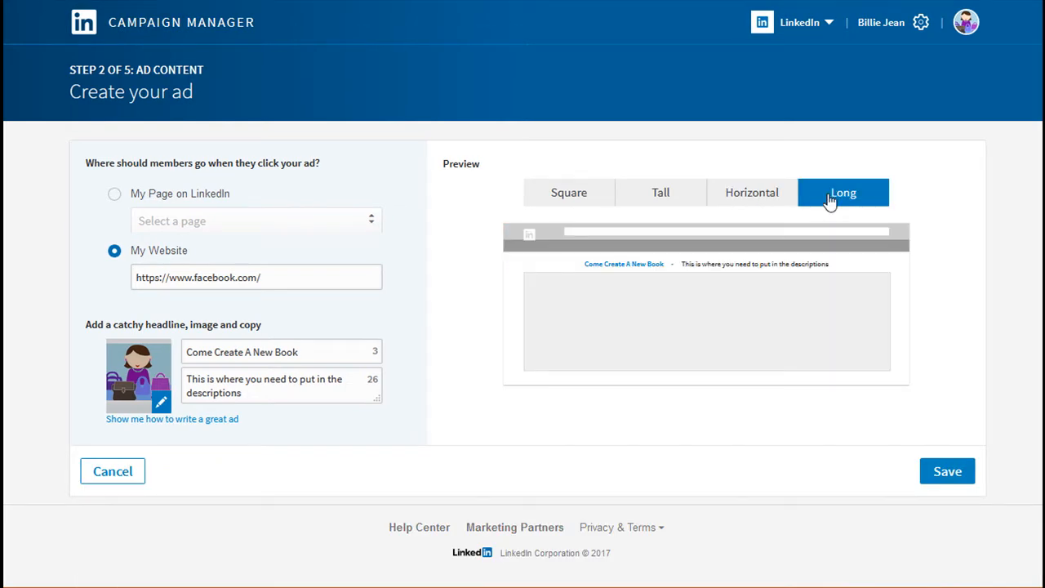
click(586, 198)
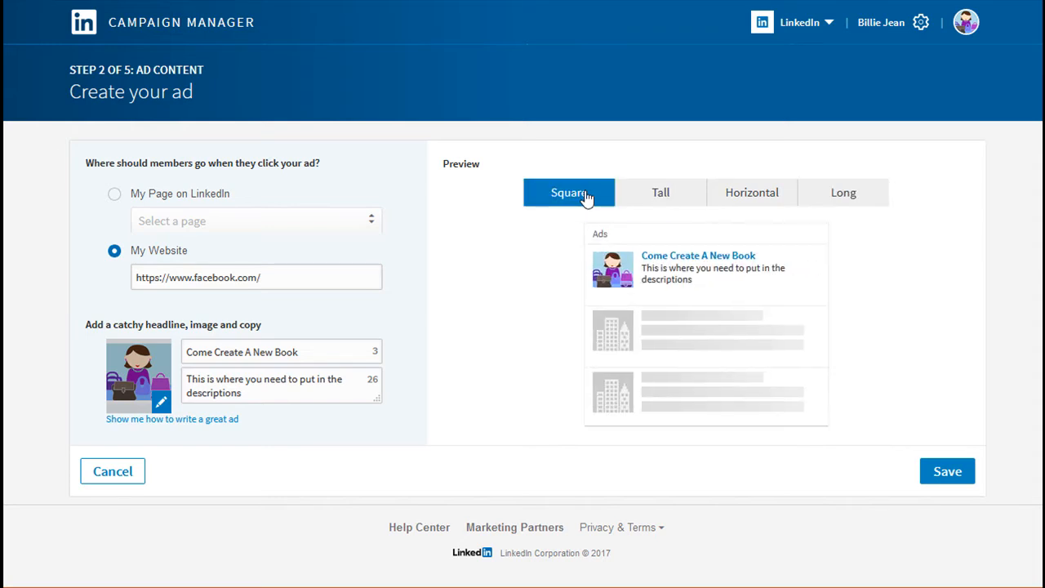
- Save the ad and continue to audience creation
click(948, 479)
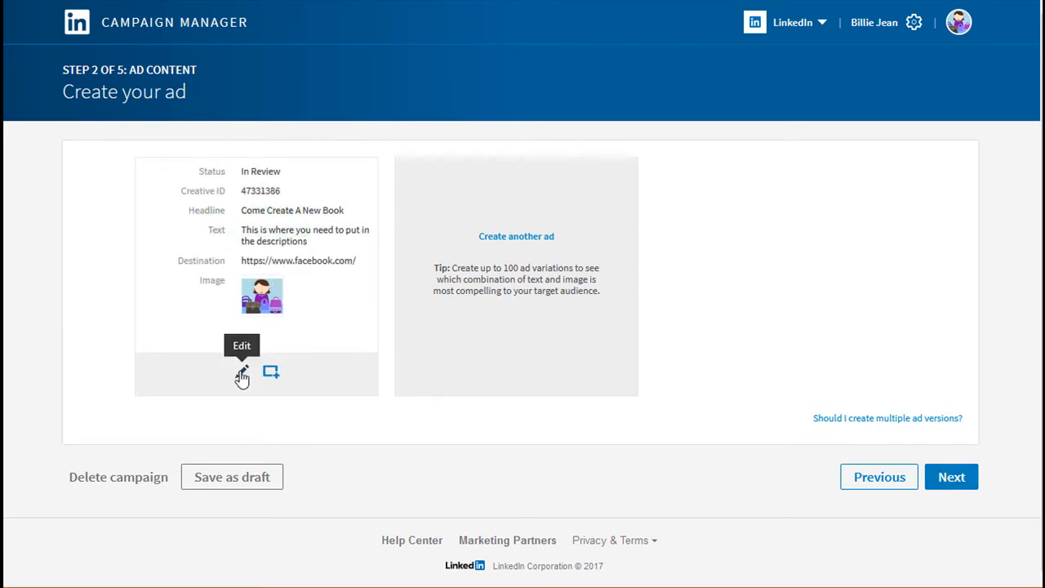
click(955, 480)
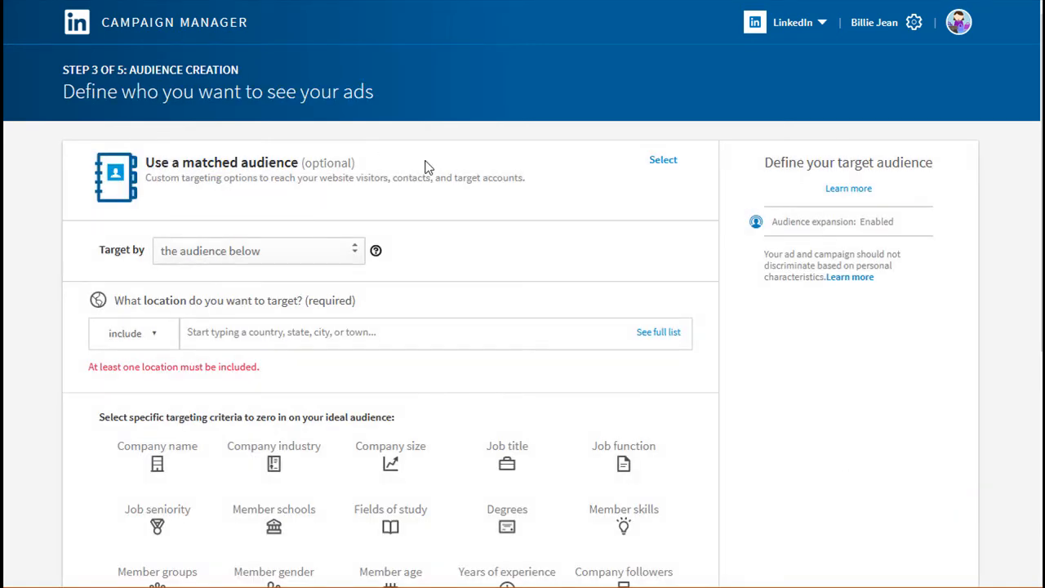
- Include only Beijing City, China, found under Asia in the full location list, as the target location and continue to budget and schedule
scroll(657, 263, down, 1)
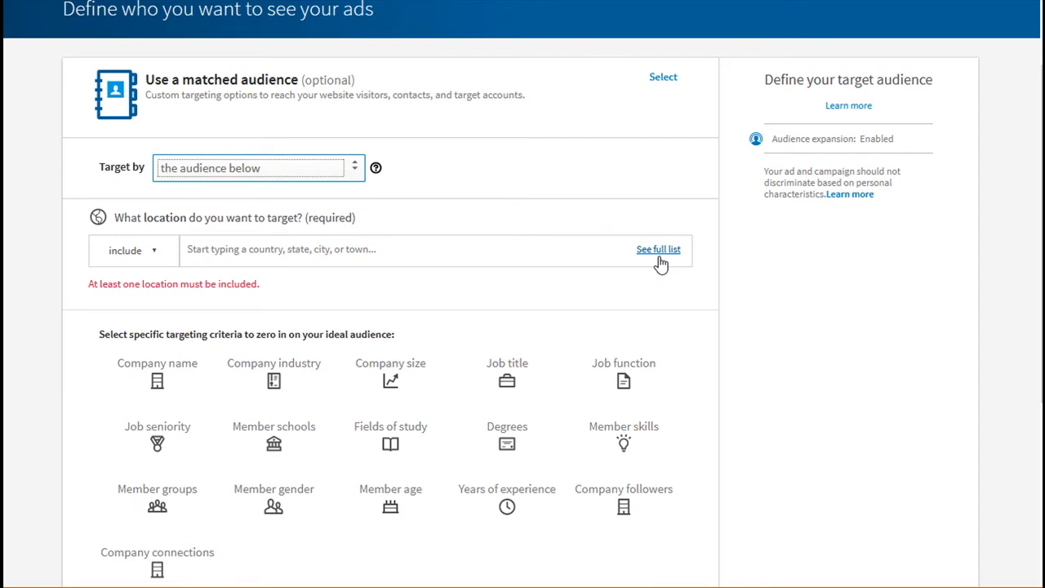
click(658, 255)
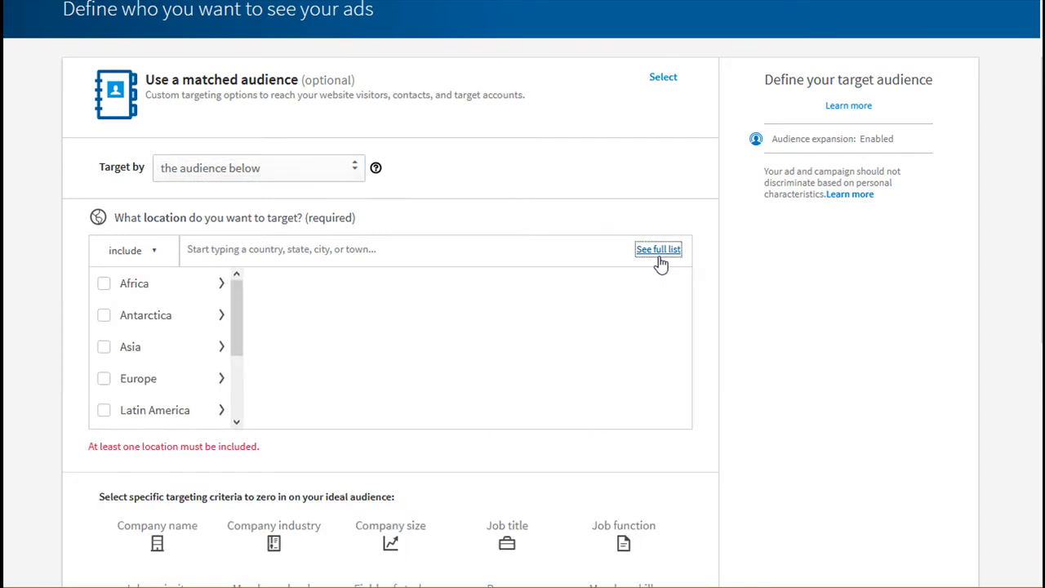
click(104, 347)
text(Asia)
scroll(419, 299, down, 3)
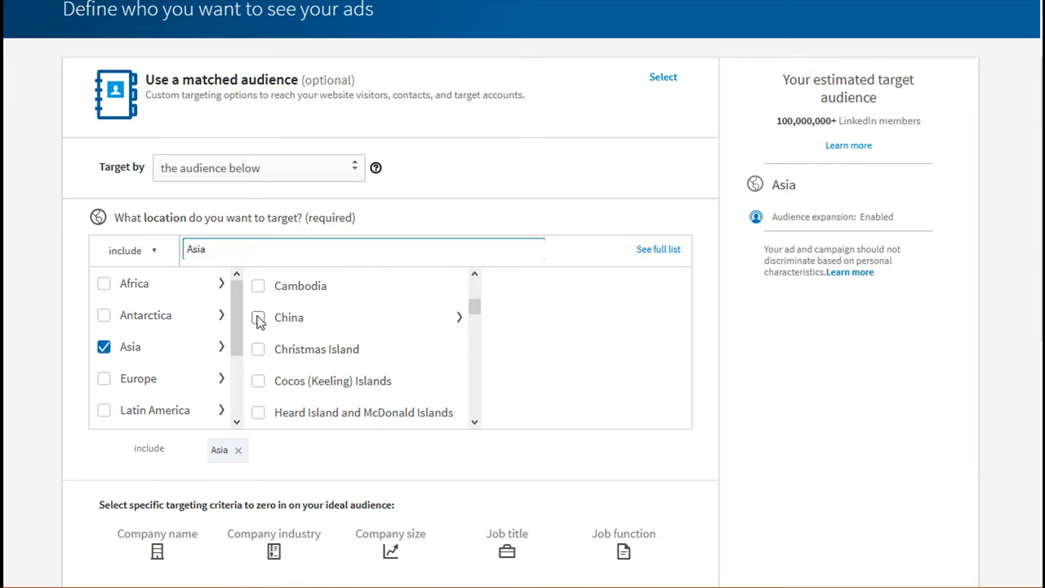
click(258, 318)
click(496, 315)
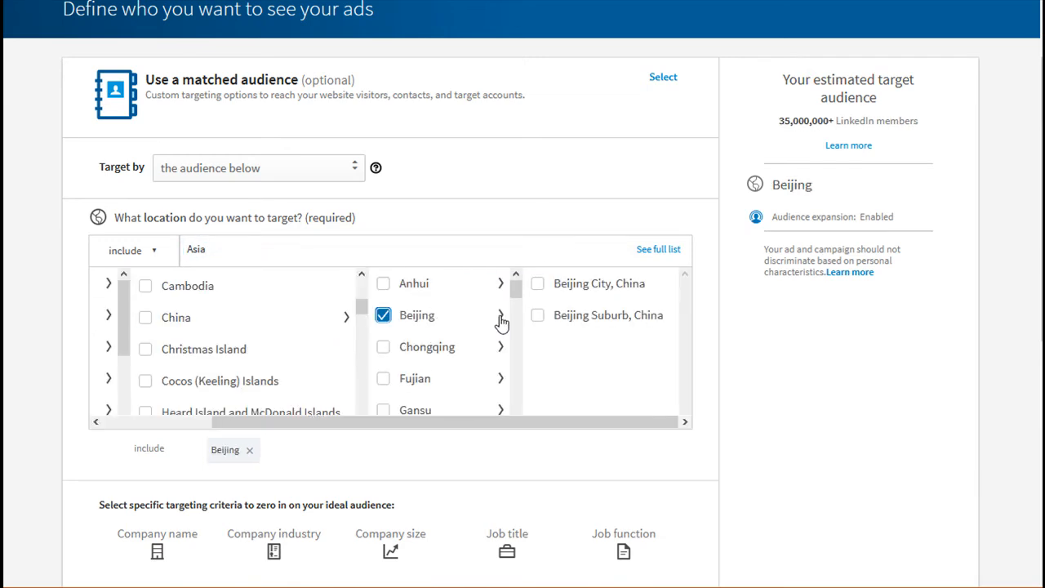
click(537, 285)
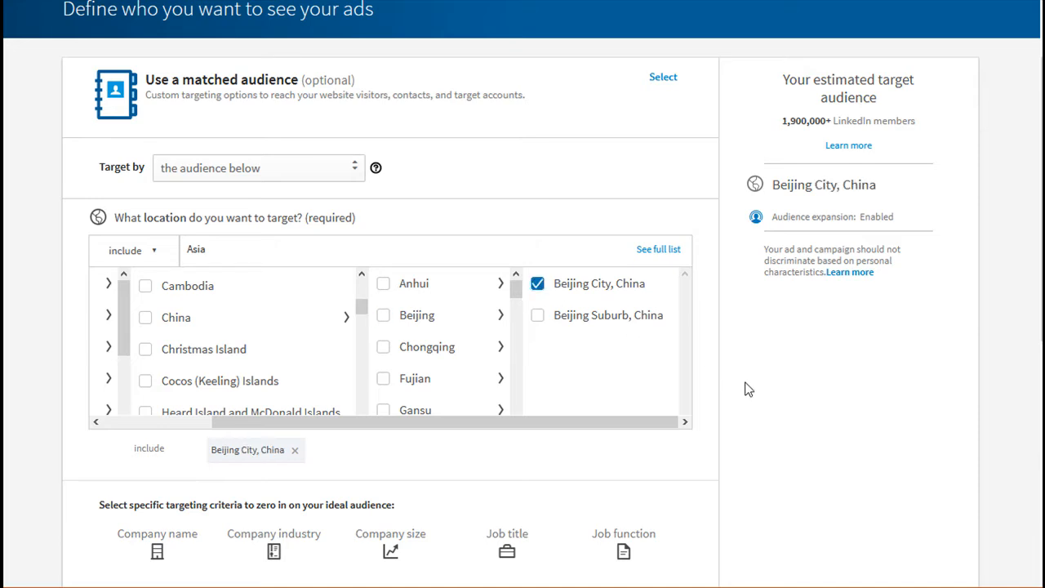
scroll(746, 385, down, 5)
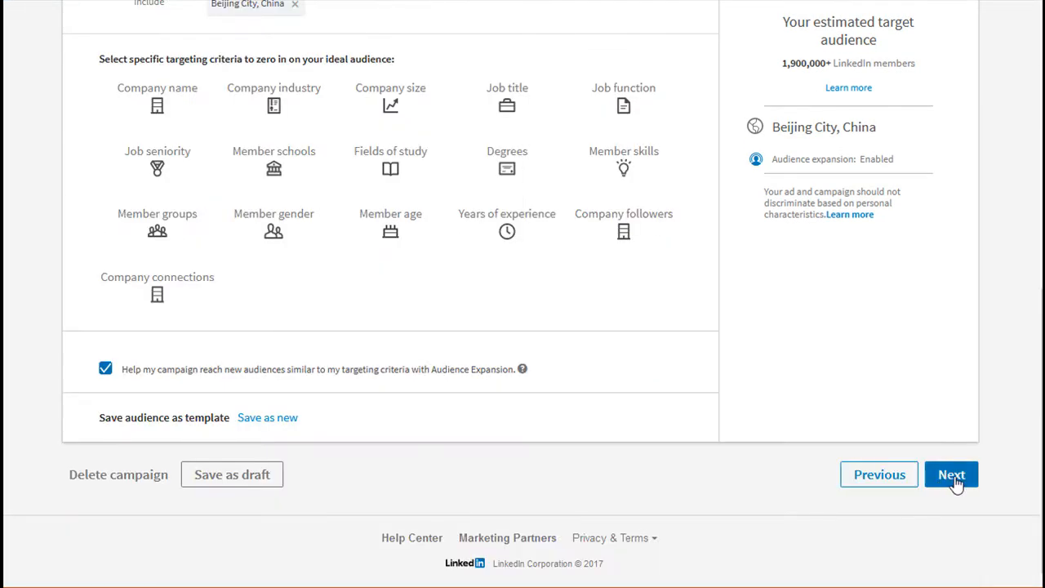
click(954, 480)
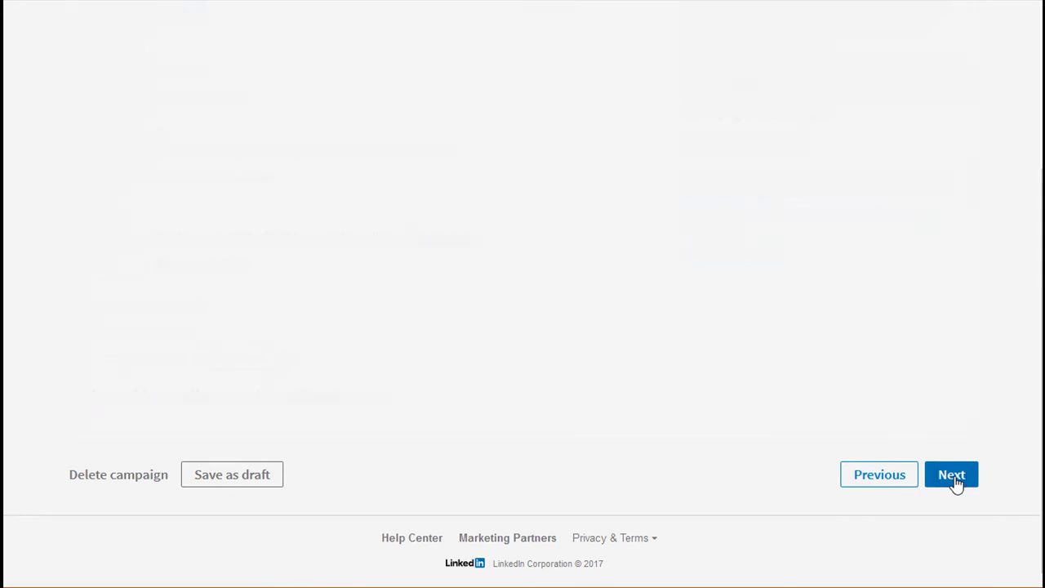
- Review the preset bid, daily budget and start date, keep them, and continue to the payment details form
scroll(498, 373, up, 3)
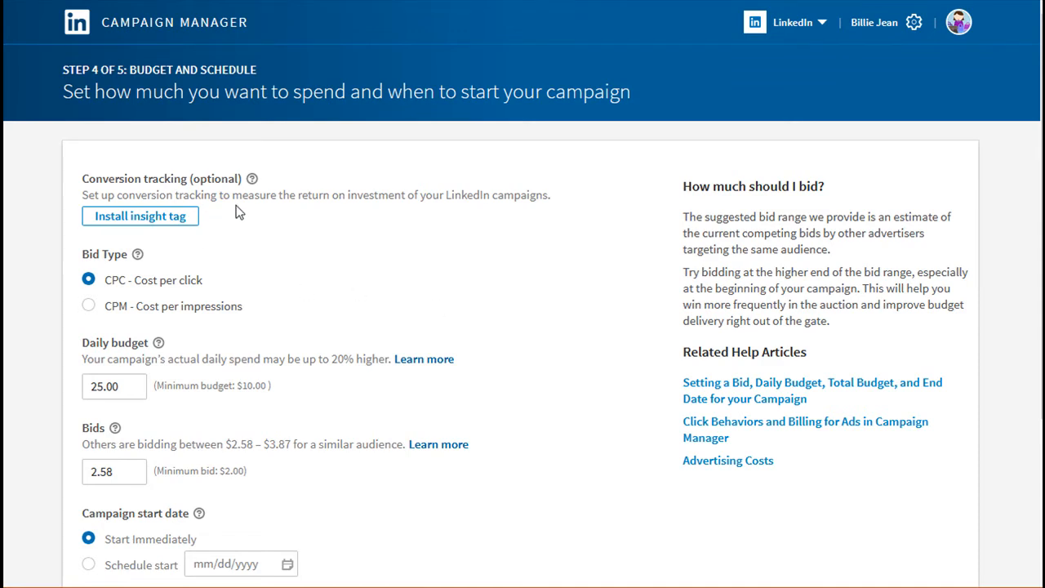
scroll(245, 216, down, 1)
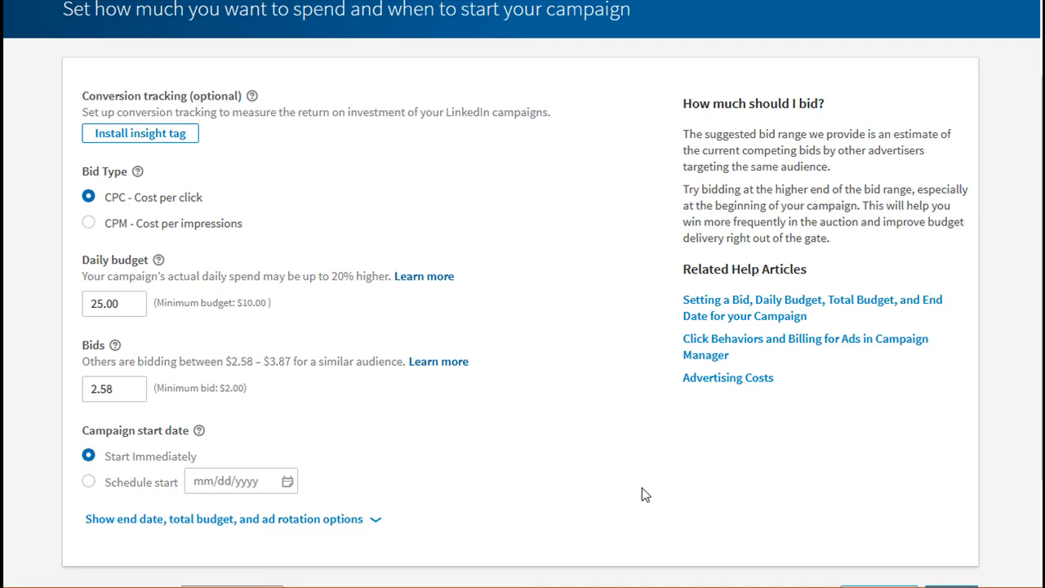
scroll(642, 492, down, 3)
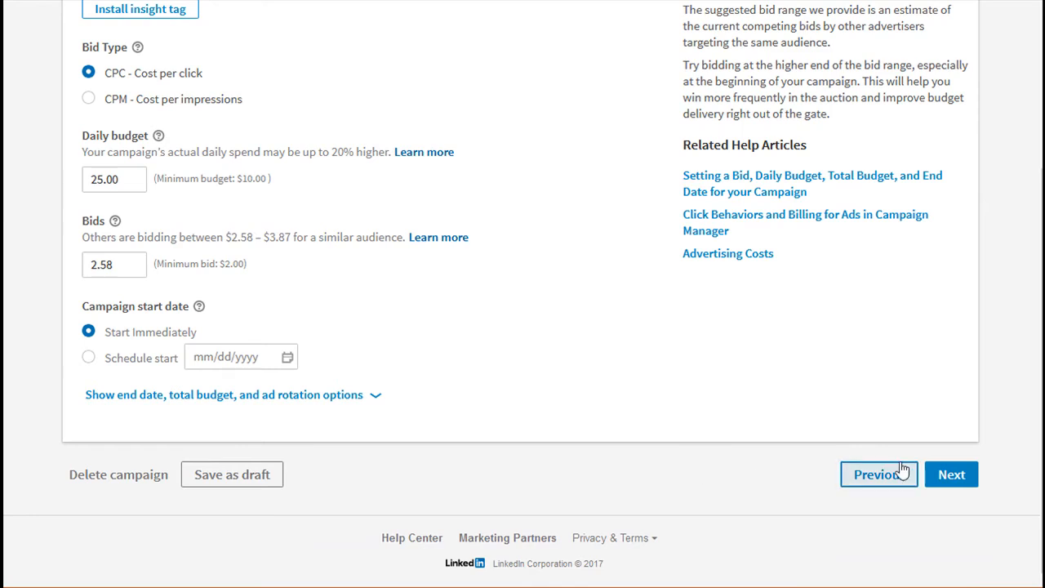
click(977, 475)
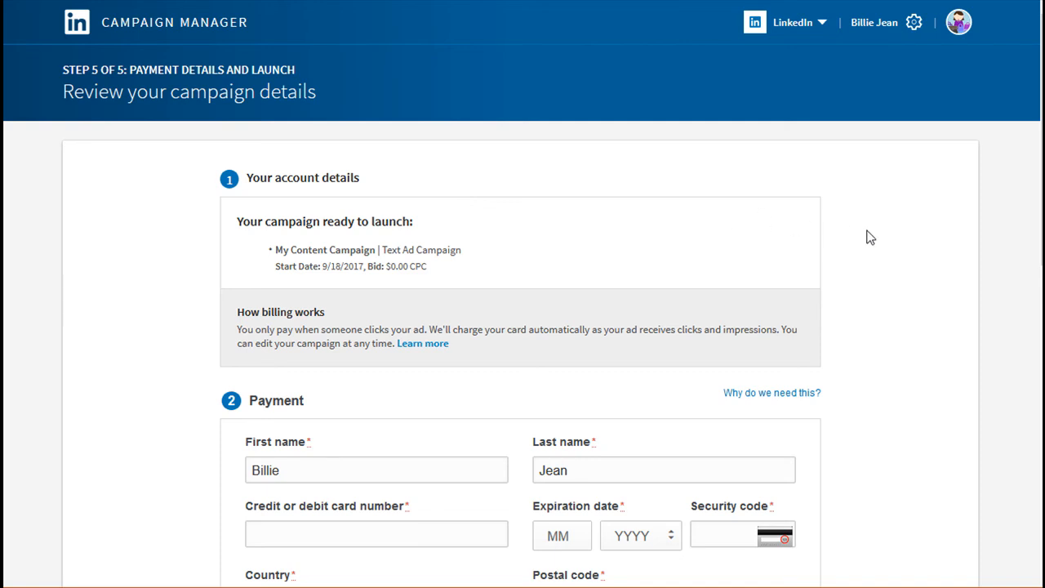
scroll(885, 236, down, 5)
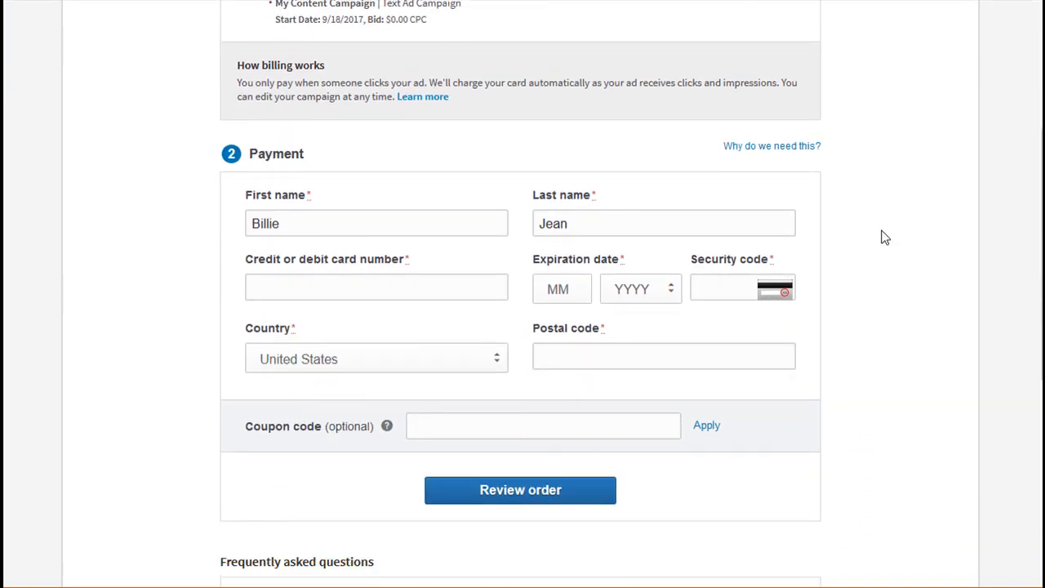